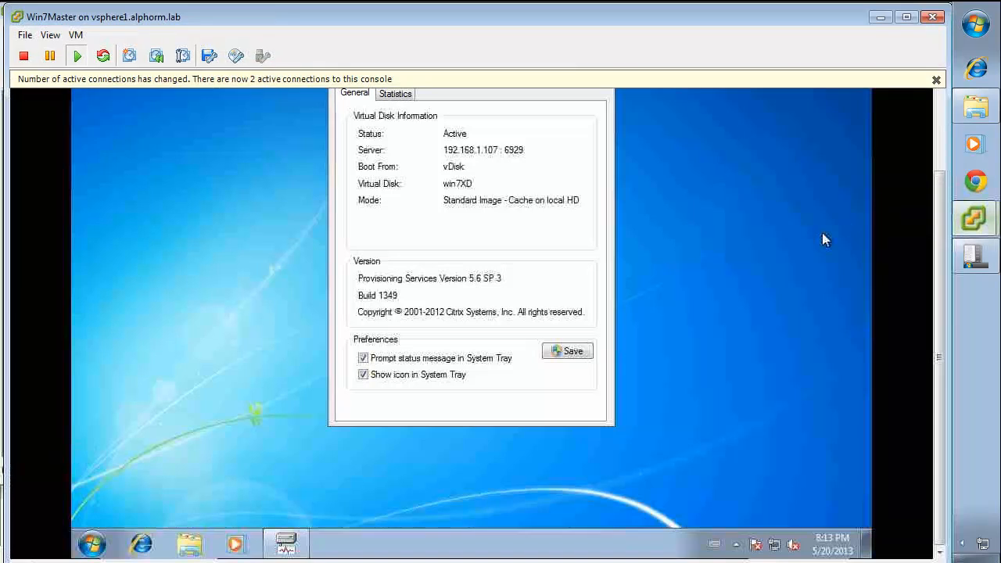
Browse the virtual machine's installed Citrix programs down to the contents of the Provisioning Services folder.
{"action": "left_click", "coordinate": [94, 543]}
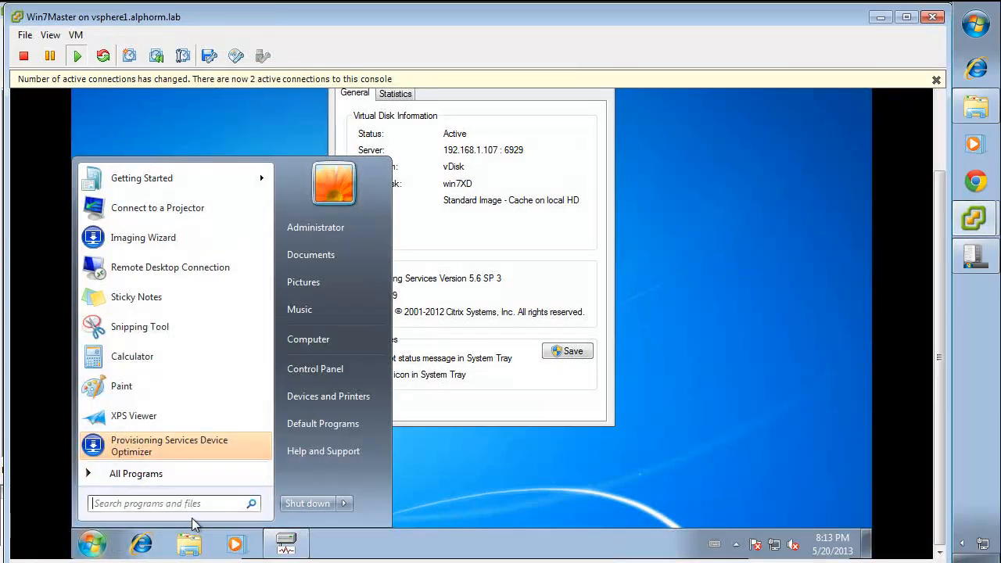
{"action": "left_click", "coordinate": [136, 475]}
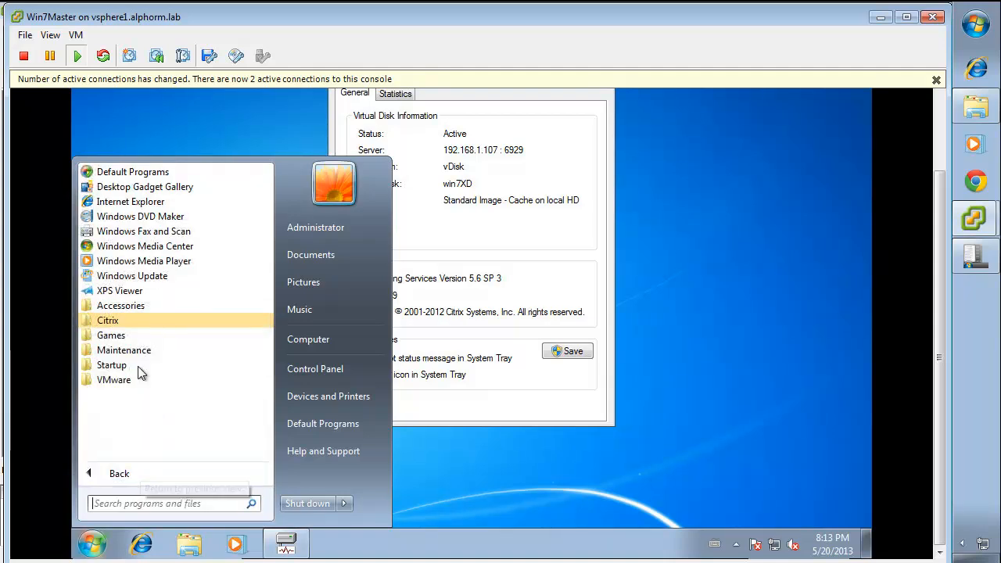
{"action": "left_click", "coordinate": [107, 320]}
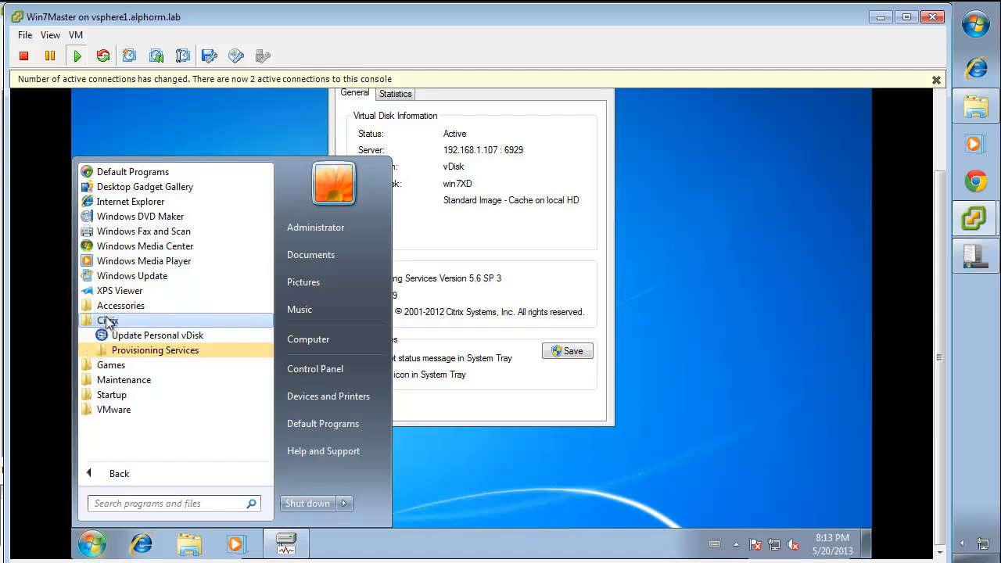
{"action": "left_click", "coordinate": [135, 352]}
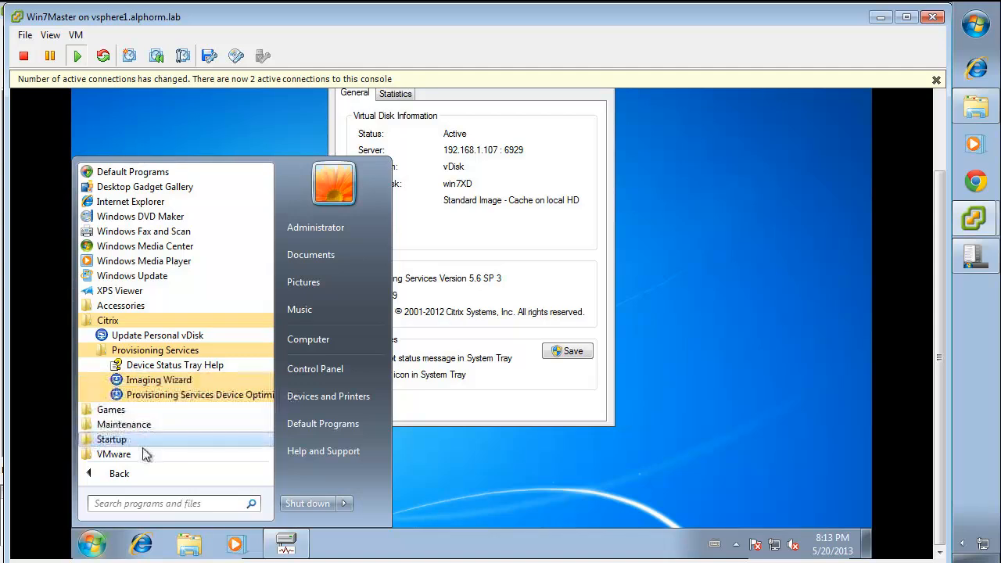
Search the virtual machine's programs for "serv" and open Services.
{"action": "left_click", "coordinate": [126, 505]}
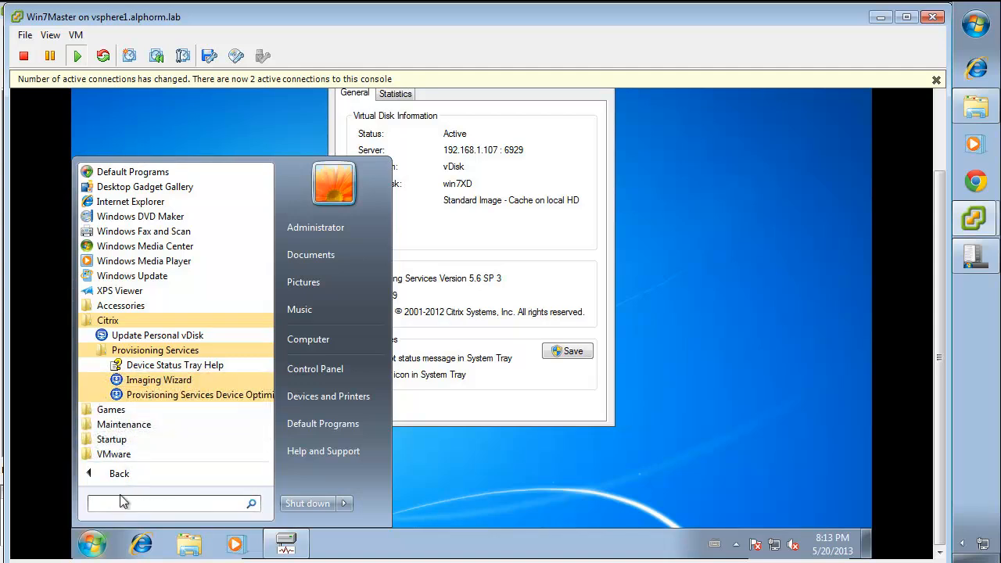
{"action": "type", "text": "serv"}
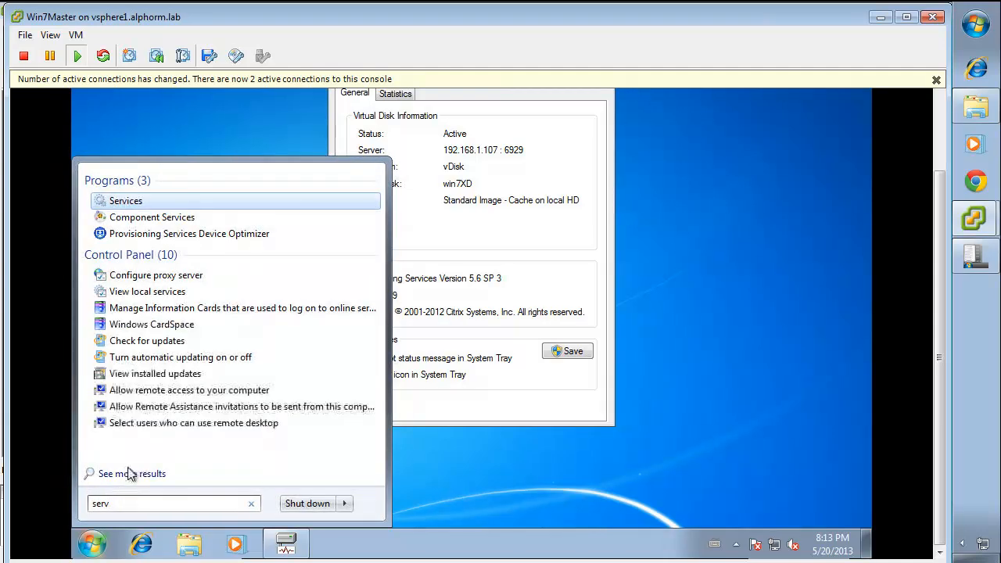
{"action": "left_click", "coordinate": [123, 201]}
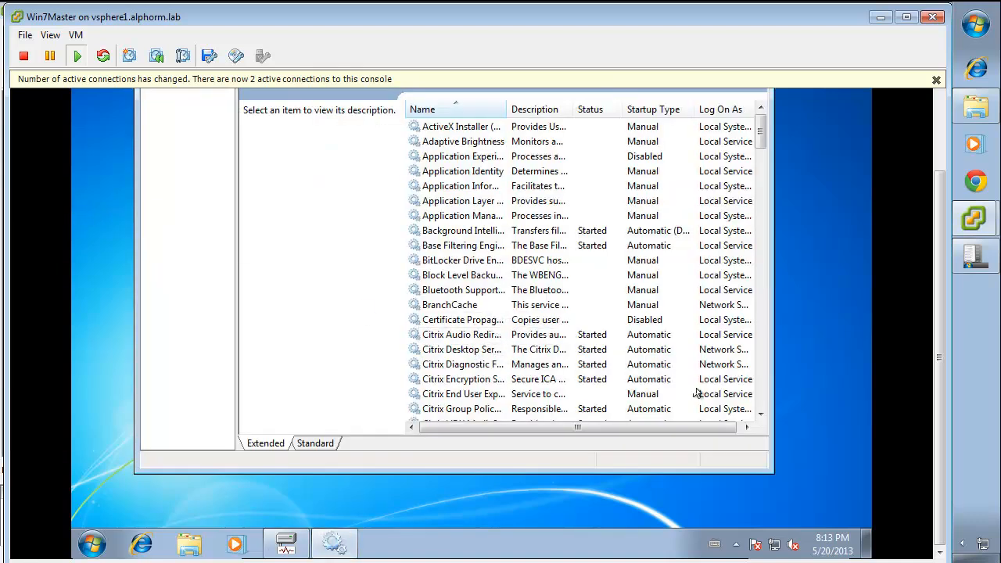
Examine the status and startup type of the Citrix services in the services list.
{"action": "left_click", "coordinate": [760, 415]}
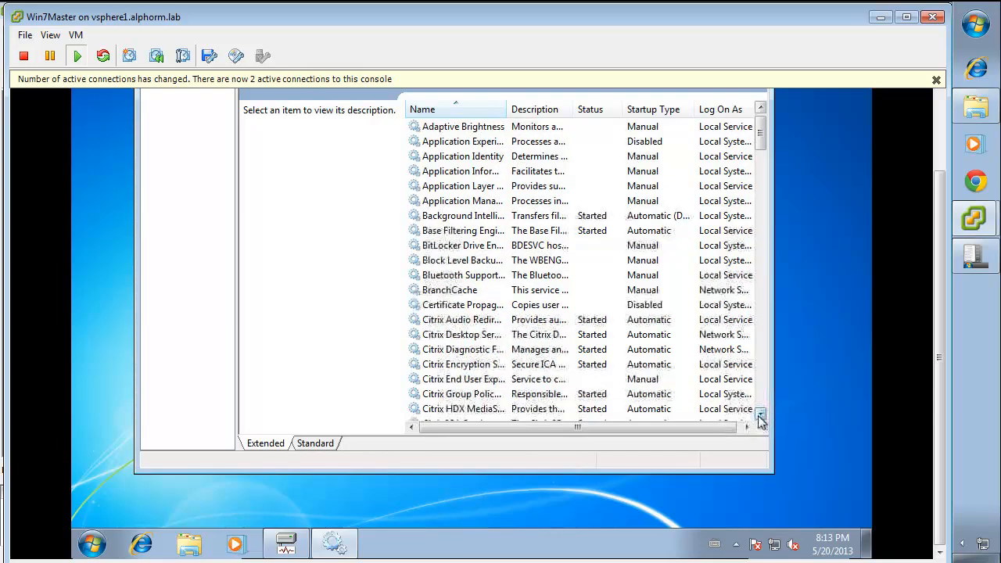
{"action": "left_click", "coordinate": [760, 414]}
{"action": "left_click", "coordinate": [760, 415]}
{"action": "left_click", "coordinate": [760, 414]}
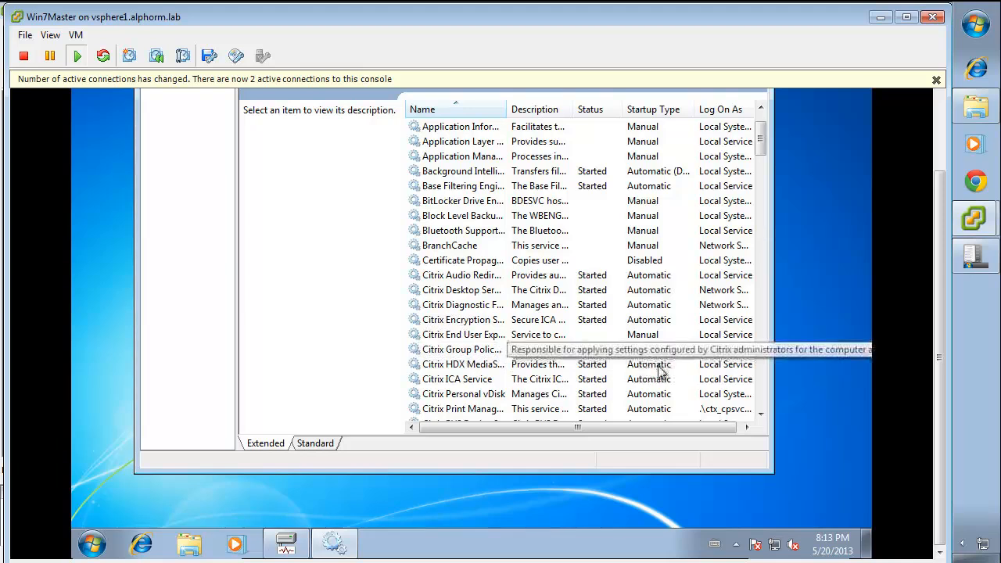
{"action": "left_click", "coordinate": [762, 415]}
{"action": "left_click", "coordinate": [762, 415]}
{"action": "left_click", "coordinate": [761, 414]}
{"action": "left_click", "coordinate": [761, 414]}
{"action": "left_click", "coordinate": [760, 413]}
{"action": "left_click", "coordinate": [761, 413]}
{"action": "left_click", "coordinate": [760, 413]}
{"action": "left_click", "coordinate": [761, 414]}
{"action": "left_click", "coordinate": [761, 414]}
{"action": "left_click", "coordinate": [761, 414]}
{"action": "left_click", "coordinate": [761, 415]}
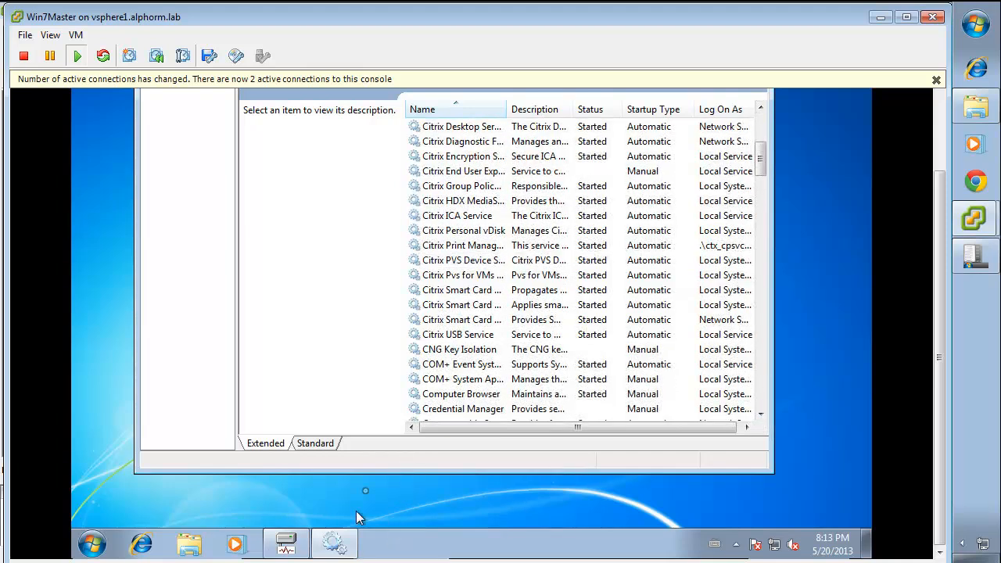
Reveal the hidden notification icons, and review the Provisioning Services Device Optimizer options before exiting without applying them.
{"action": "left_click", "coordinate": [736, 546]}
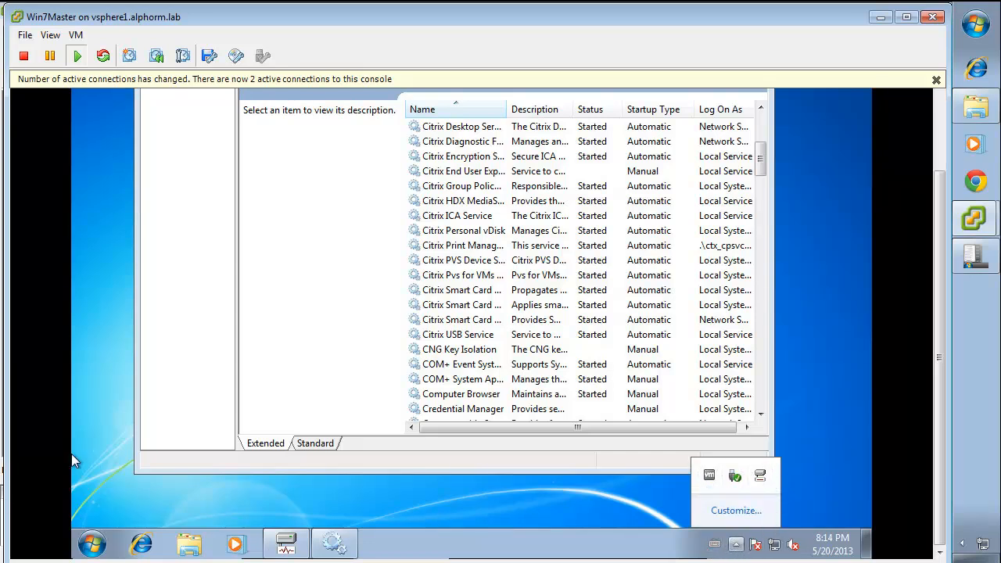
{"action": "left_click", "coordinate": [88, 545]}
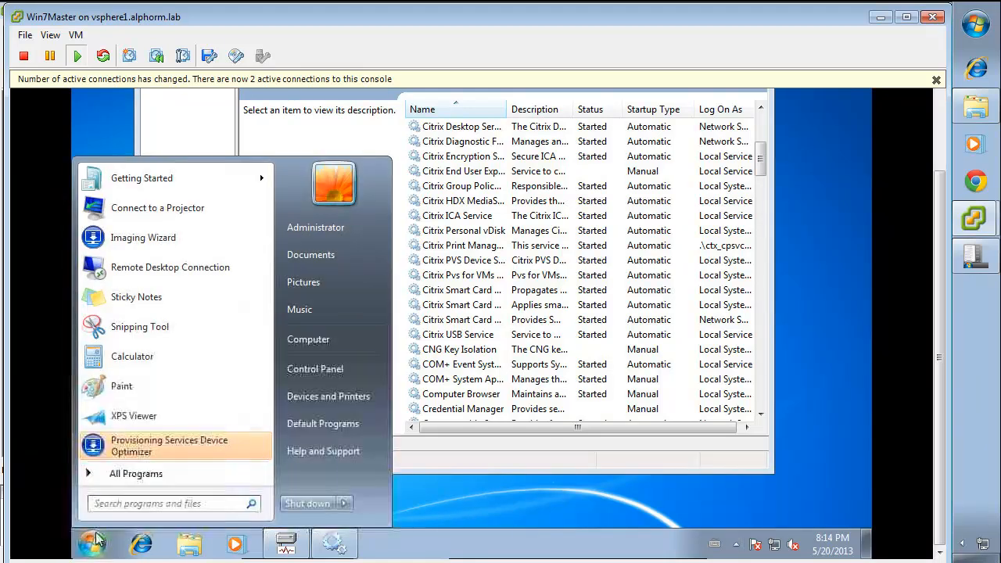
{"action": "left_click", "coordinate": [154, 446]}
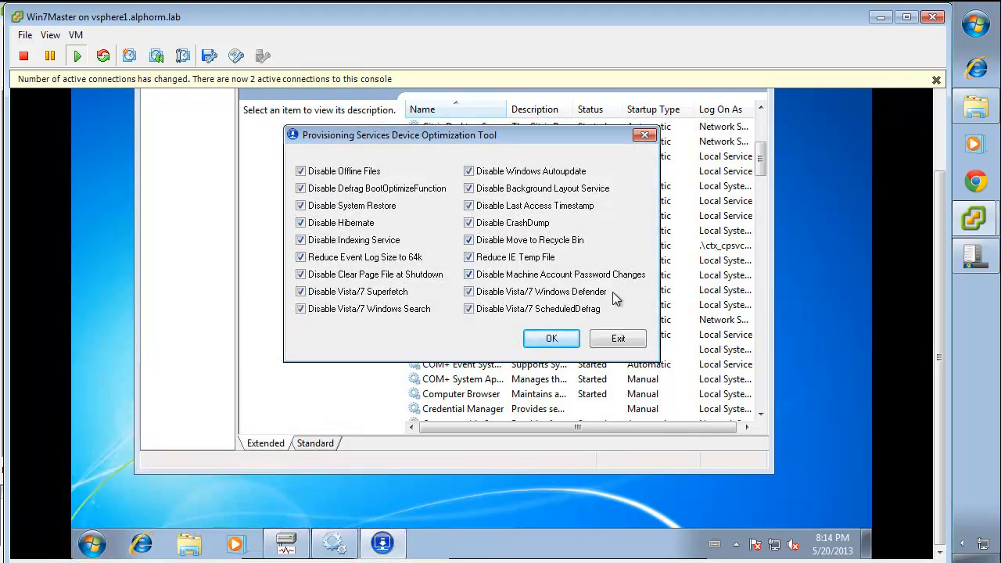
{"action": "left_click", "coordinate": [617, 340]}
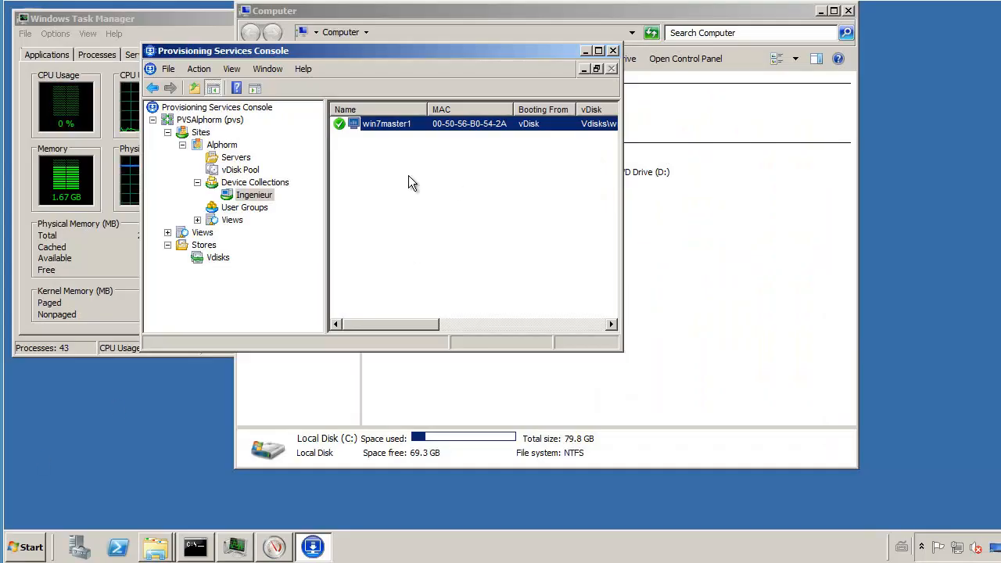
In the Provisioning Services Console, check the vDisks assigned to the win7master1 target device and close its properties.
{"action": "left_click", "coordinate": [388, 124]}
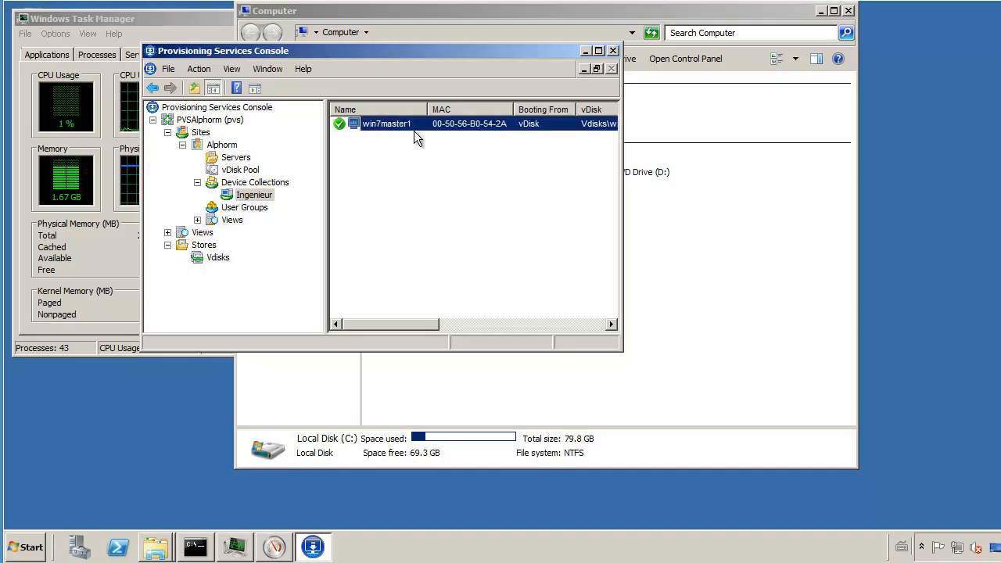
{"action": "right_click", "coordinate": [391, 119]}
{"action": "left_click", "coordinate": [553, 153]}
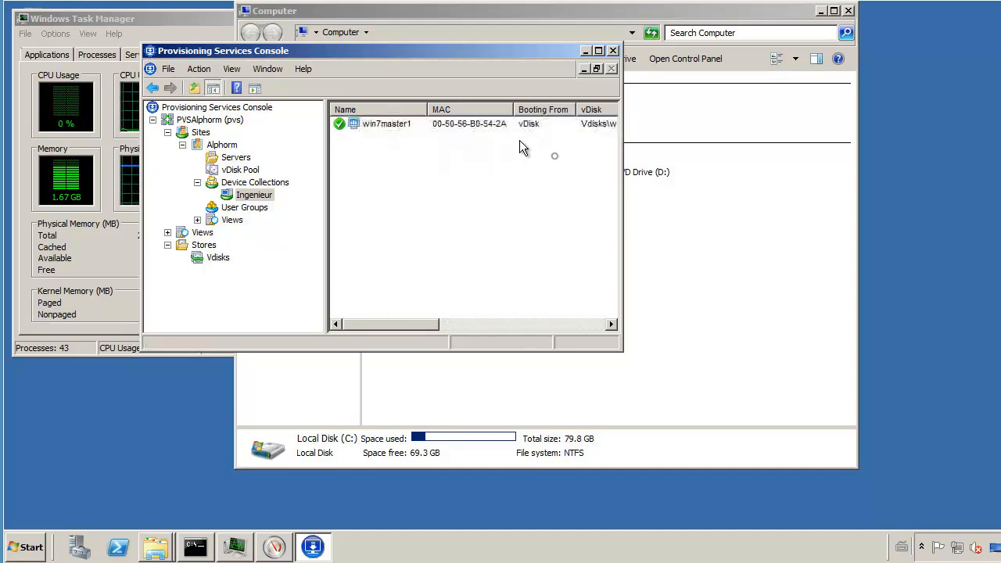
{"action": "left_click", "coordinate": [385, 123]}
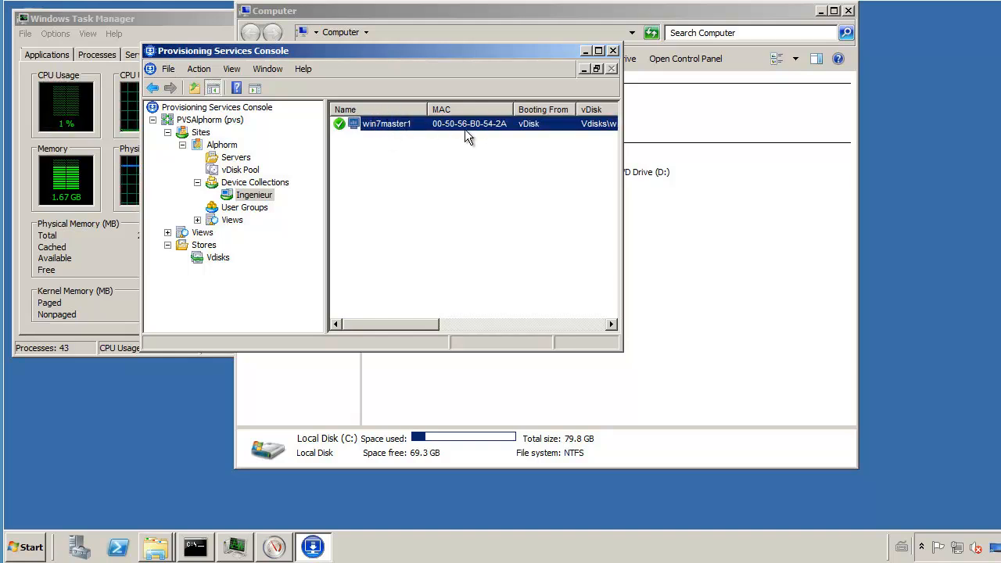
{"action": "right_click", "coordinate": [406, 122]}
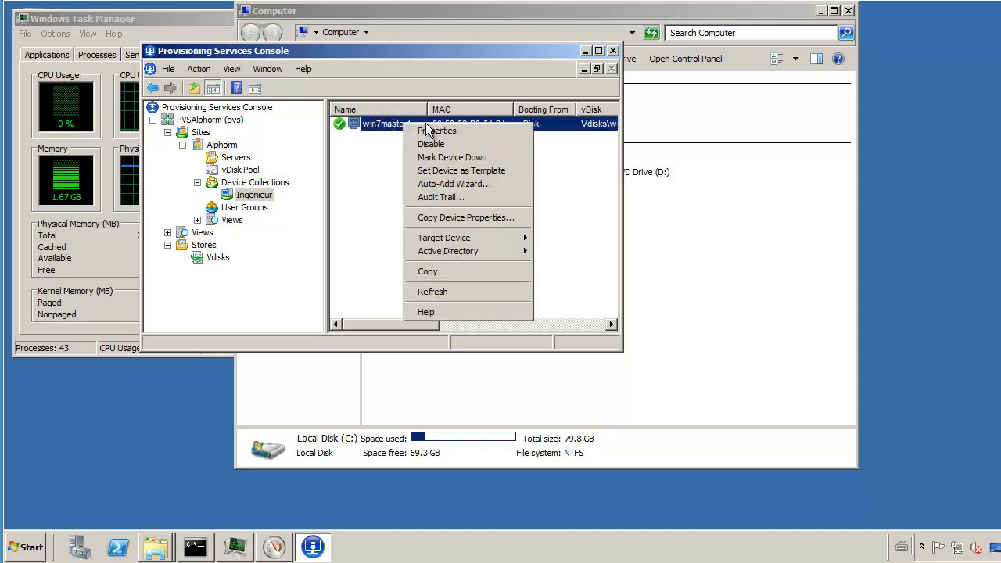
{"action": "left_click", "coordinate": [431, 131]}
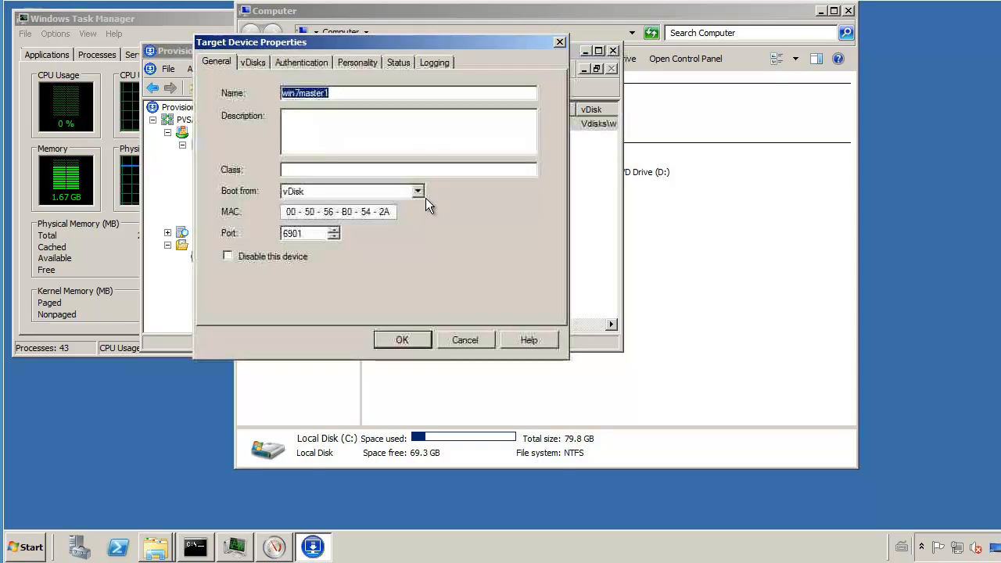
{"action": "left_click", "coordinate": [251, 63]}
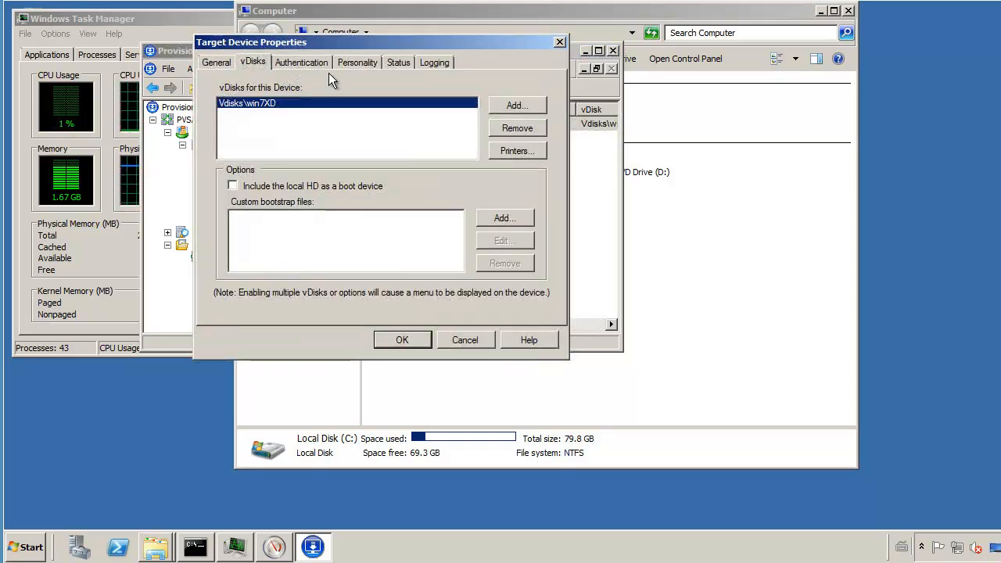
{"action": "left_click", "coordinate": [560, 42]}
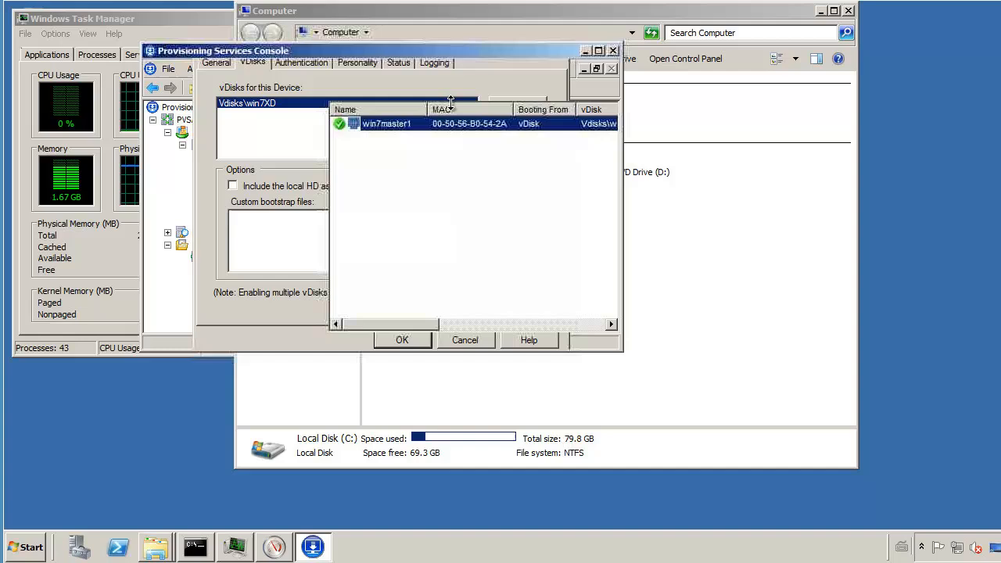
Reopen the win7master1 target device properties and review the boot source choices, keeping vDisk selected.
{"action": "right_click", "coordinate": [382, 123]}
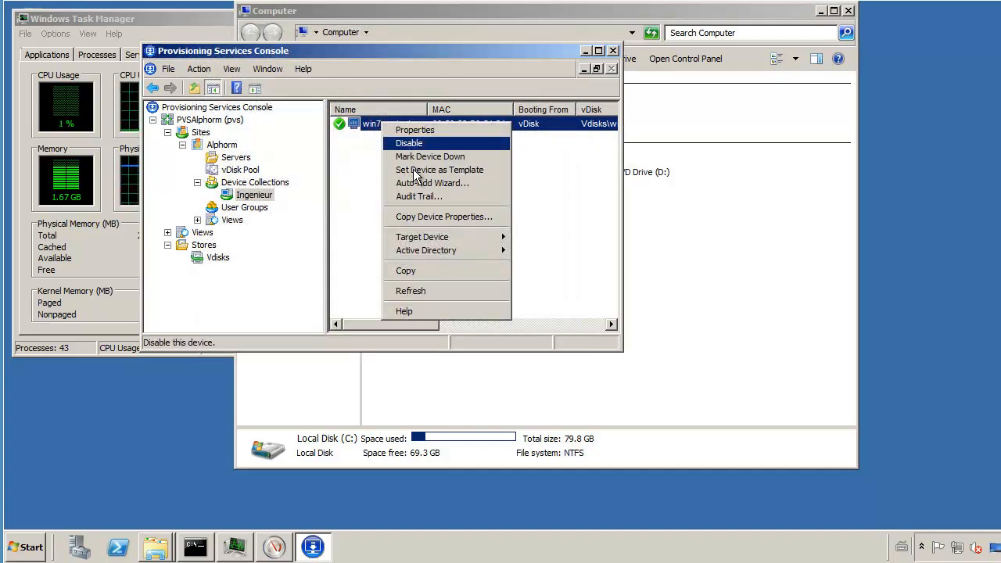
{"action": "left_click", "coordinate": [420, 130]}
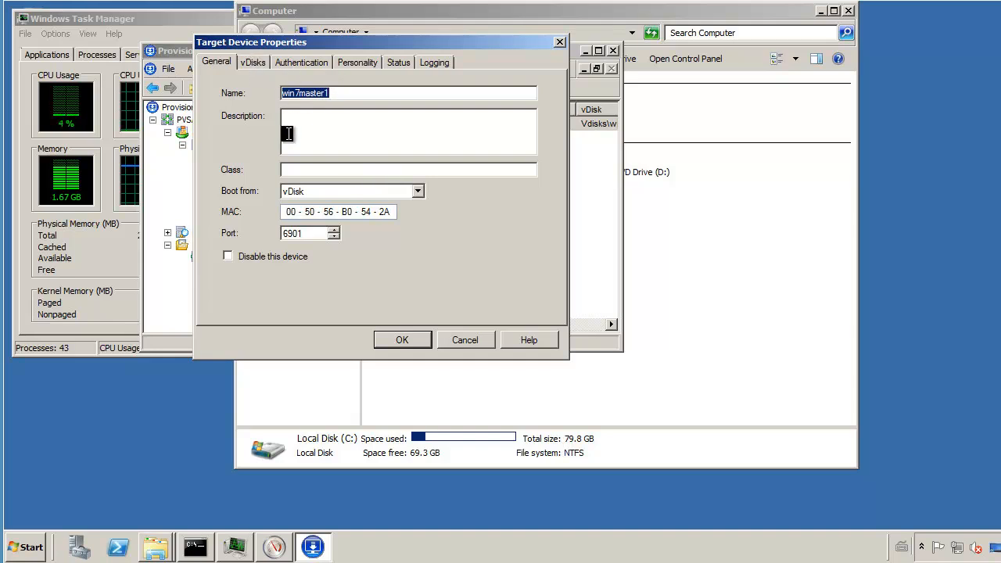
{"action": "left_click", "coordinate": [418, 192]}
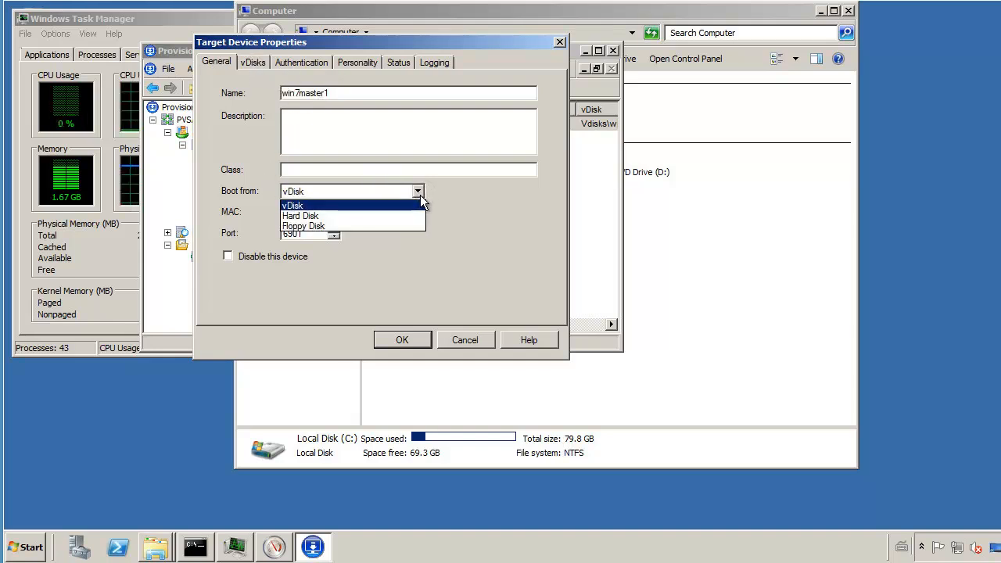
{"action": "left_click", "coordinate": [301, 205]}
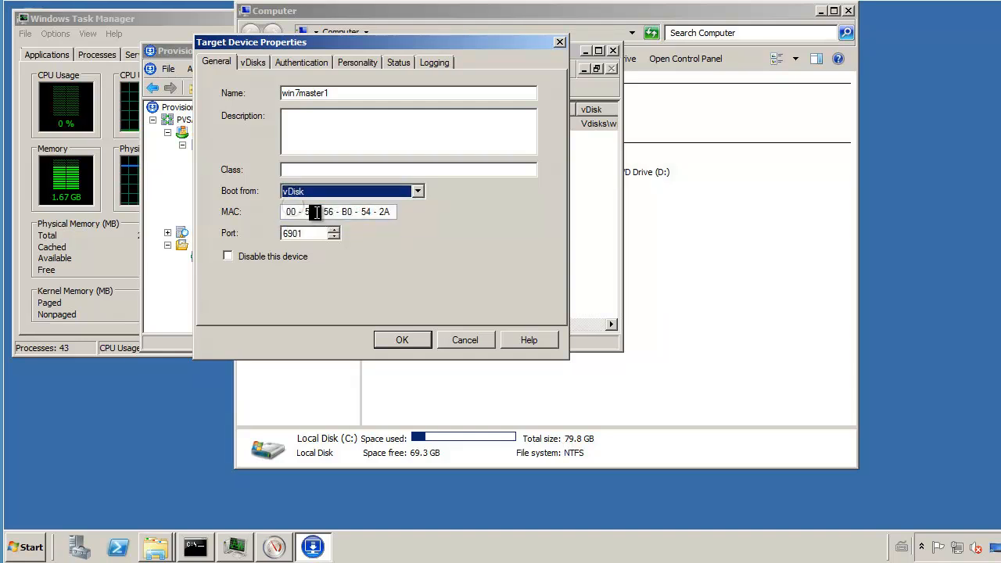
Review the device's vDisks, personality, status, authentication and logging settings, and close the properties without saving.
{"action": "left_click", "coordinate": [255, 61]}
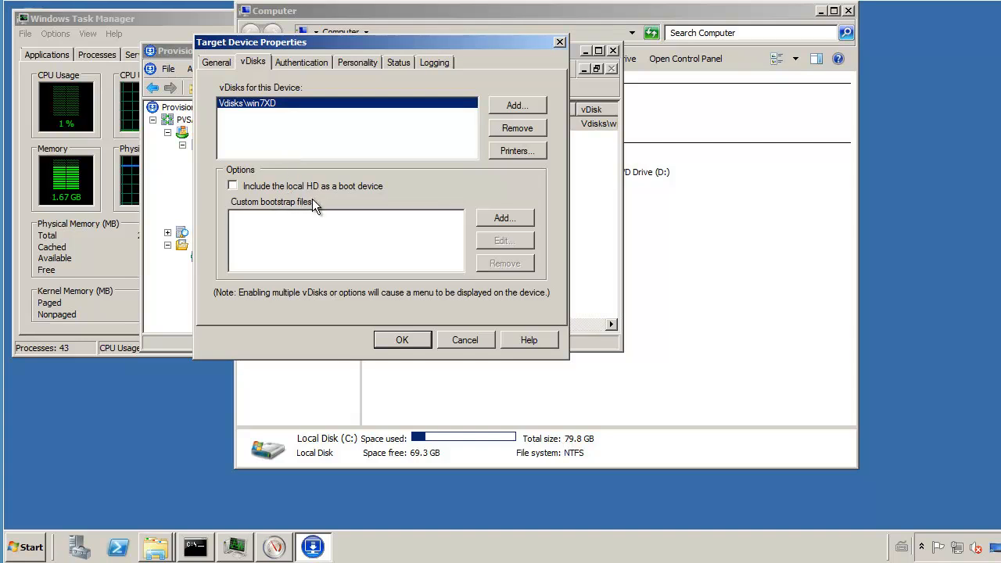
{"action": "left_click", "coordinate": [359, 62]}
{"action": "left_click", "coordinate": [397, 66]}
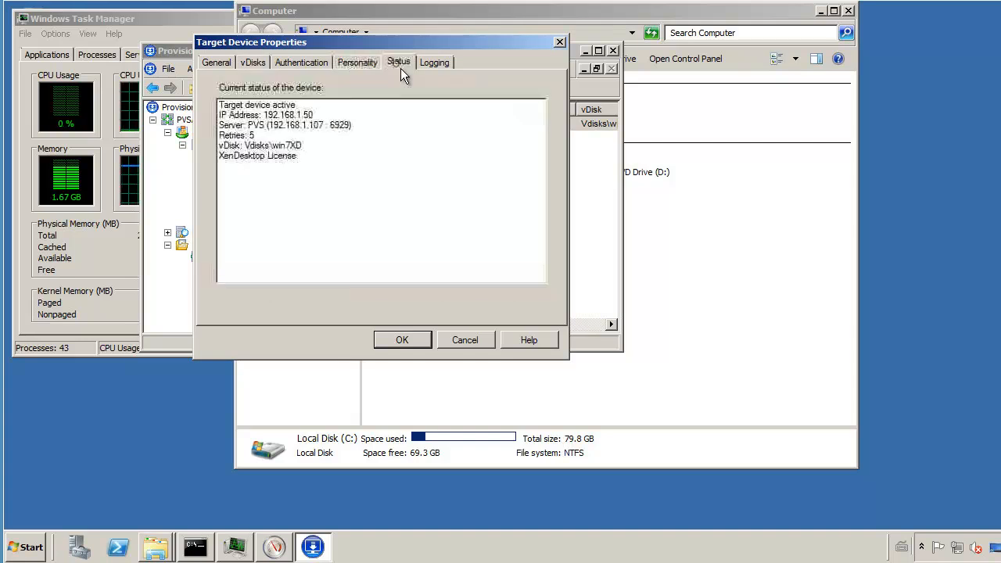
{"action": "left_click", "coordinate": [305, 63]}
{"action": "left_click", "coordinate": [434, 63]}
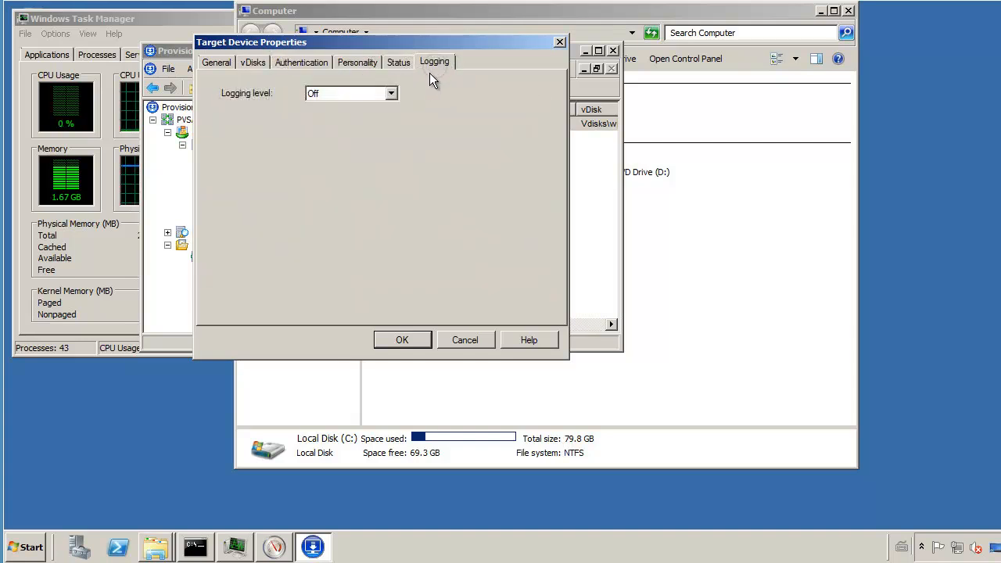
{"action": "left_click", "coordinate": [560, 42]}
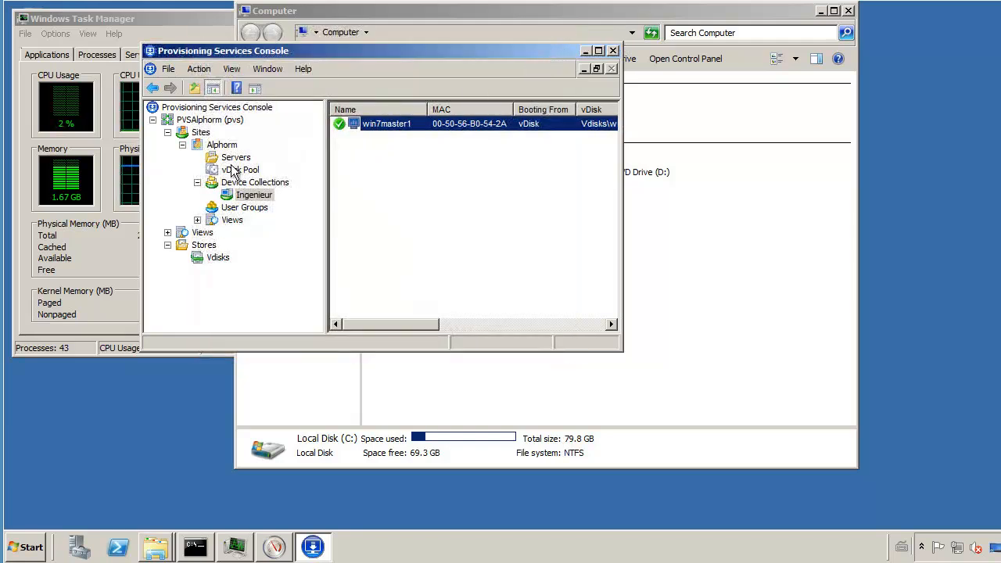
Compare the contents of the Vdisks store with the Ingenieur device collection, ending on the Vdisks store.
{"action": "left_click", "coordinate": [218, 261]}
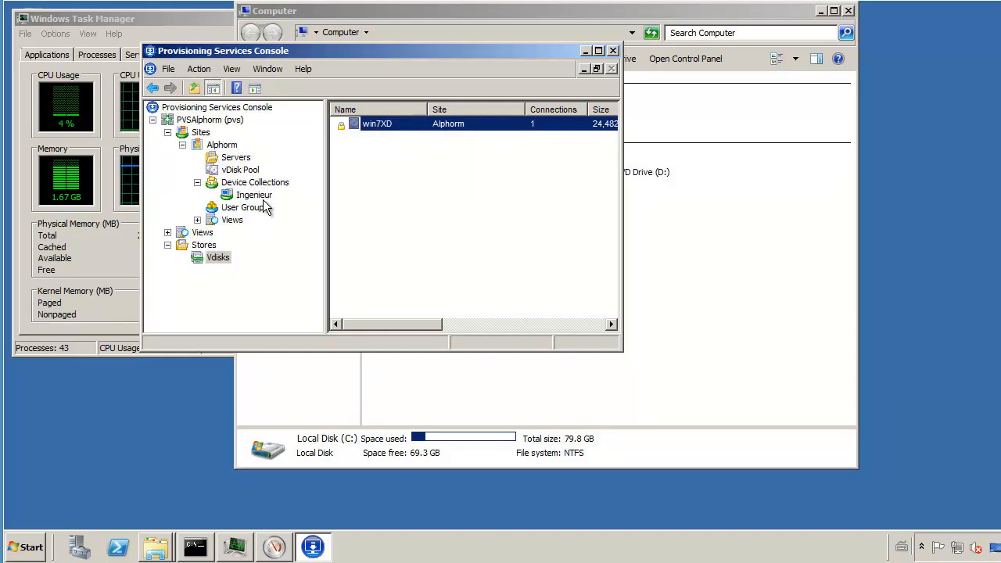
{"action": "left_click", "coordinate": [264, 195]}
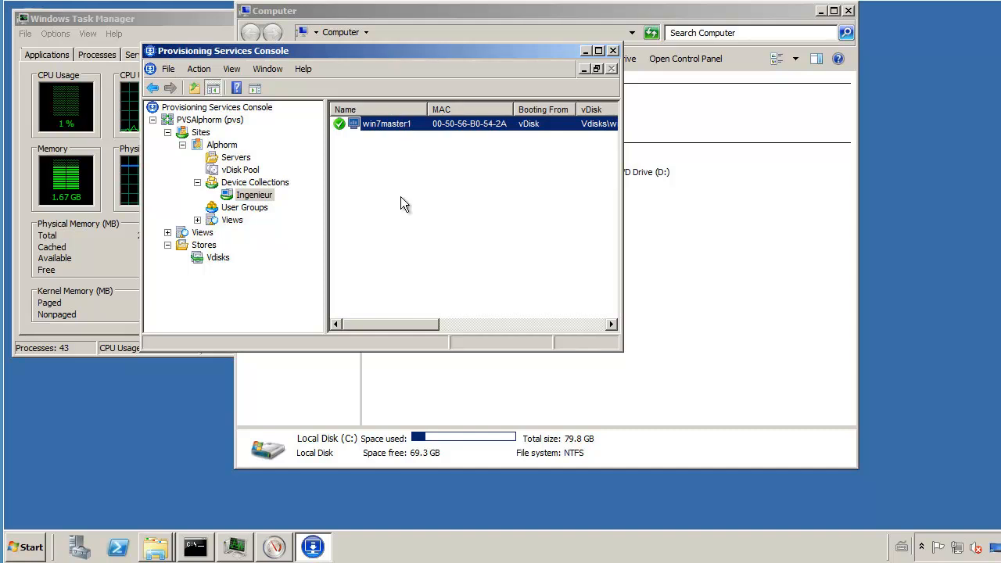
{"action": "left_click", "coordinate": [219, 257]}
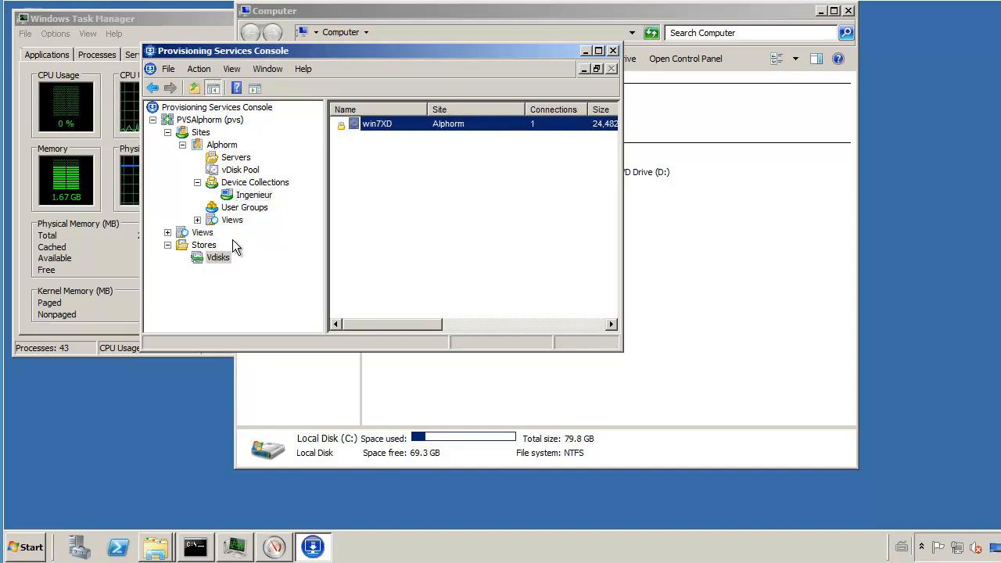
Review the win7XD vDisk's general properties and load balancing settings, and close them without changes.
{"action": "right_click", "coordinate": [391, 124]}
{"action": "left_click", "coordinate": [400, 132]}
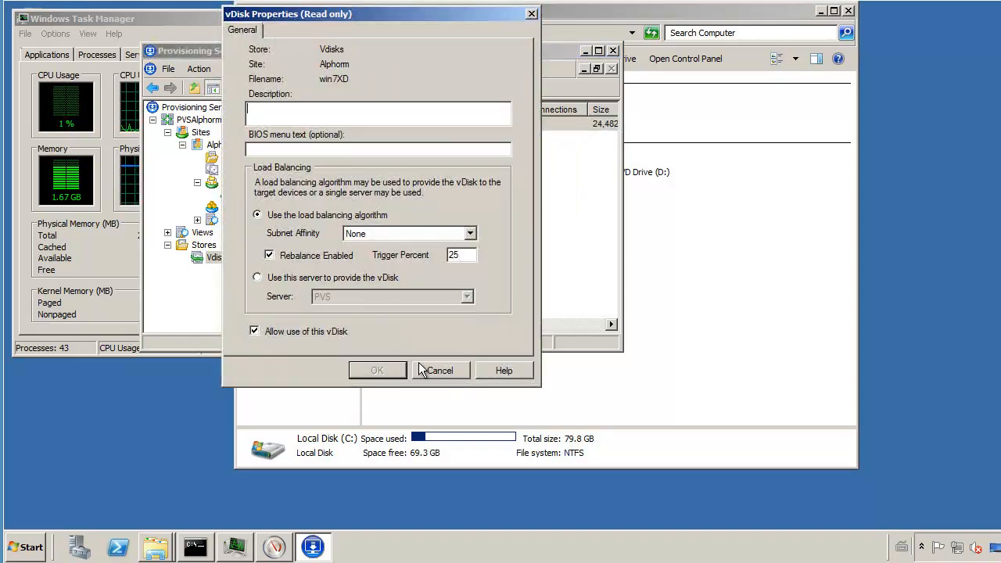
{"action": "left_click", "coordinate": [445, 371]}
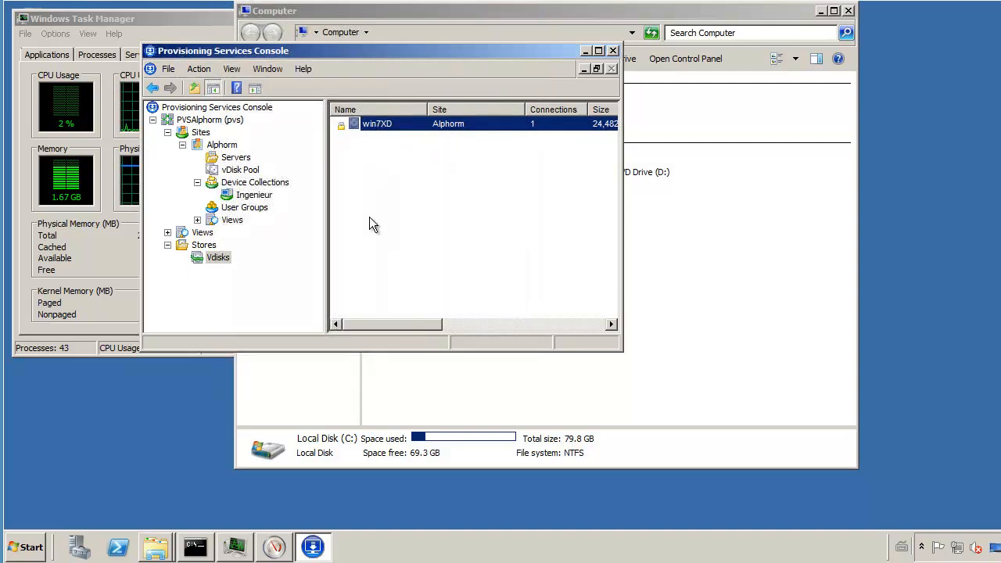
Open the win7XD vDisk's file properties and review the access mode and cache type settings.
{"action": "right_click", "coordinate": [376, 125]}
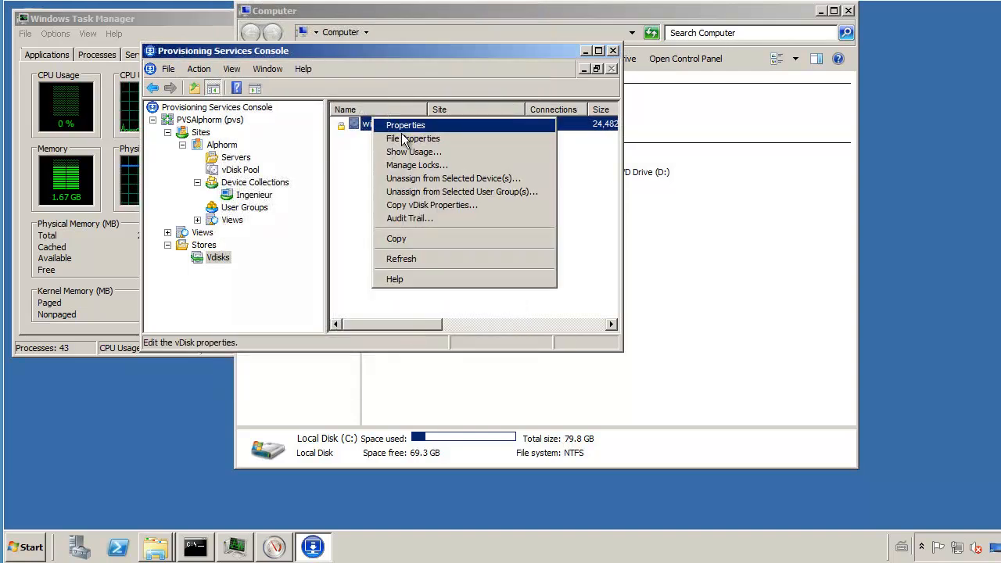
{"action": "left_click", "coordinate": [396, 141]}
{"action": "left_click", "coordinate": [260, 57]}
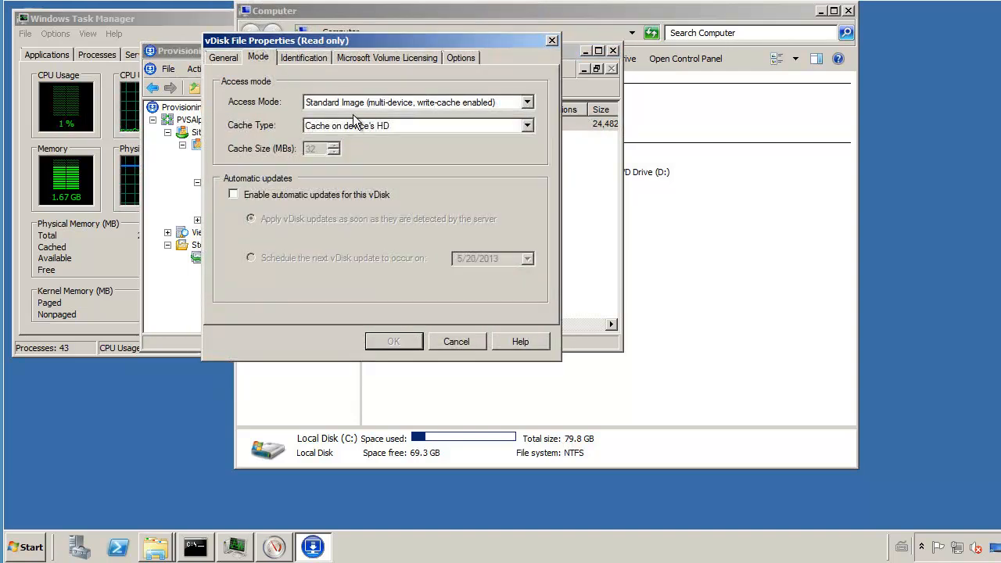
{"action": "left_click", "coordinate": [396, 103]}
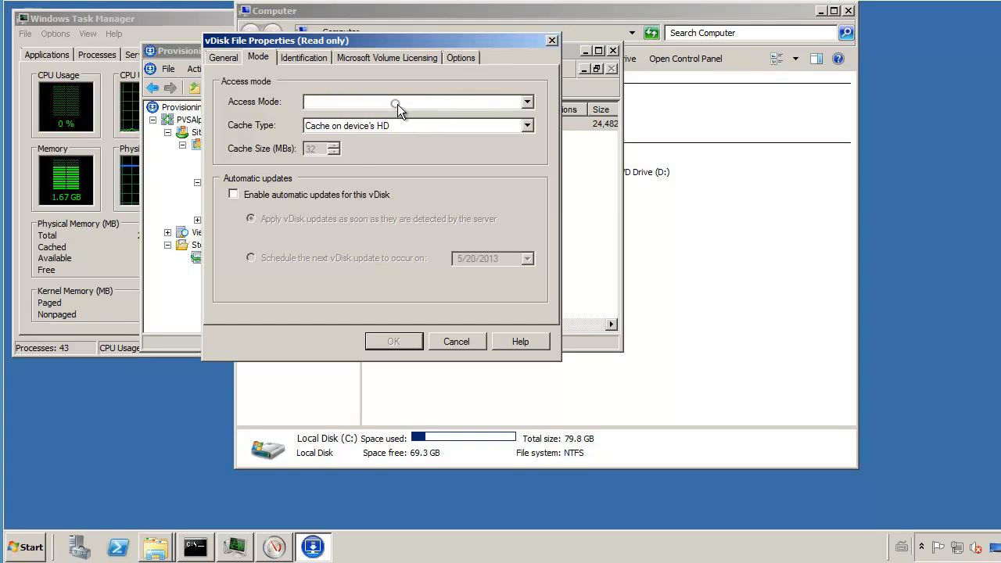
{"action": "left_click", "coordinate": [321, 76]}
Review the vDisk file's identification, Microsoft volume licensing and additional options, and close the file properties without changes.
{"action": "left_click", "coordinate": [309, 57]}
{"action": "left_click", "coordinate": [378, 58]}
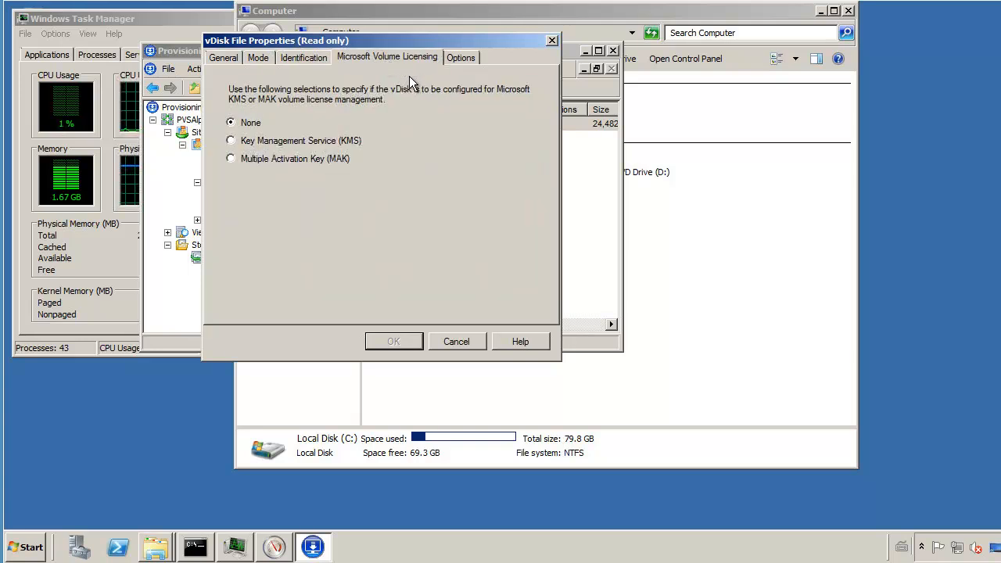
{"action": "left_click", "coordinate": [460, 58]}
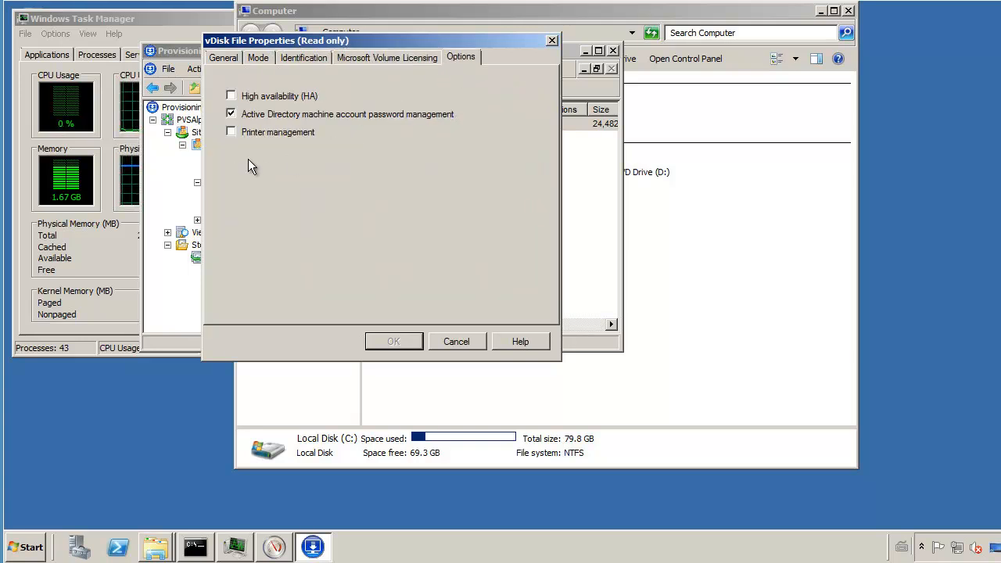
{"action": "left_click", "coordinate": [551, 41]}
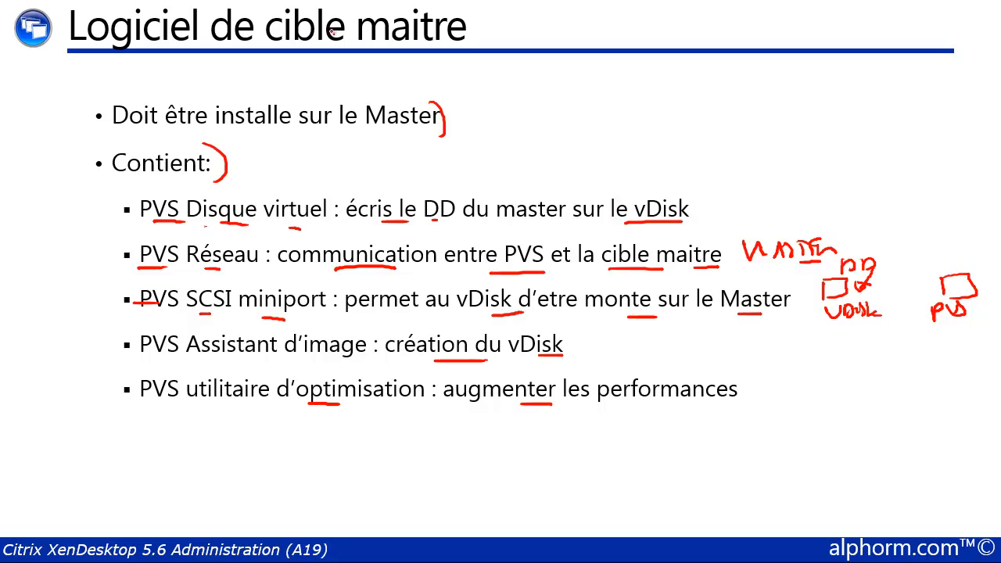
{"action": "key", "text": "Right"}
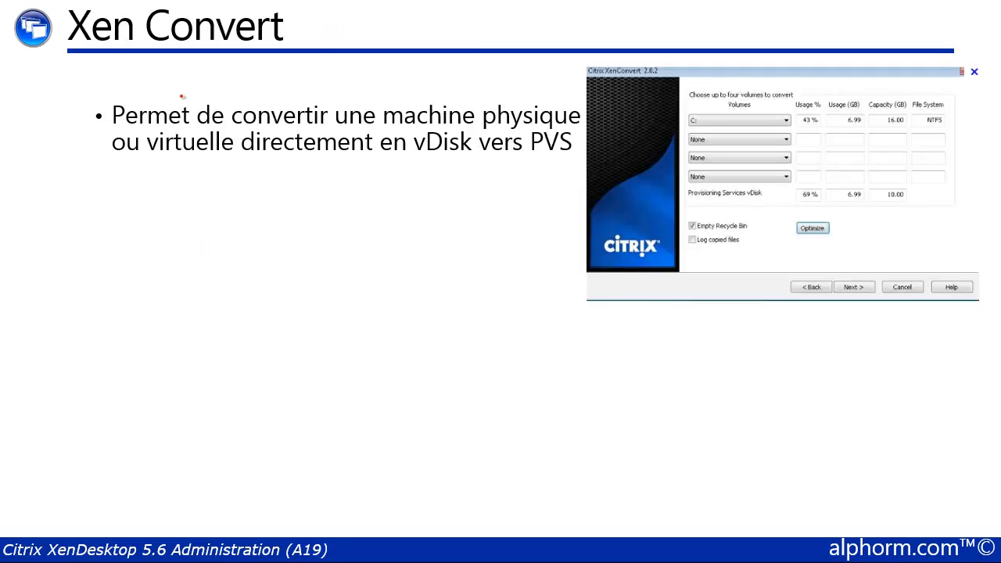
{"action": "left_click_drag", "start_coordinate": [271, 126], "coordinate": [321, 127]}
{"action": "left_click_drag", "start_coordinate": [415, 130], "coordinate": [475, 126]}
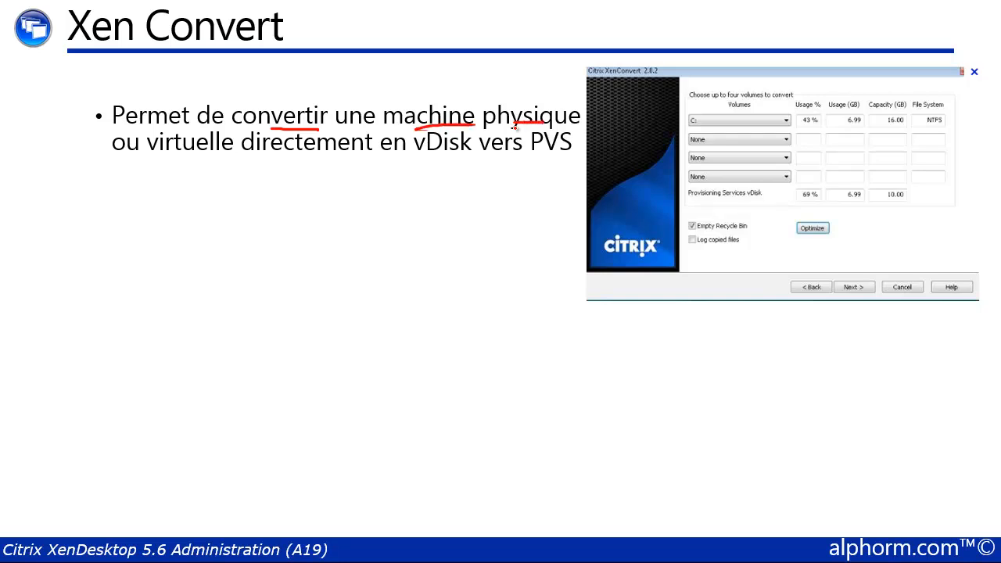
{"action": "left_click_drag", "start_coordinate": [181, 165], "coordinate": [224, 164]}
{"action": "left_click_drag", "start_coordinate": [677, 334], "coordinate": [695, 316]}
{"action": "mouse_move", "coordinate": [706, 313]}
{"action": "left_mouse_down"}
{"action": "mouse_move", "coordinate": [706, 327]}
{"action": "mouse_move", "coordinate": [751, 335]}
{"action": "left_mouse_up"}
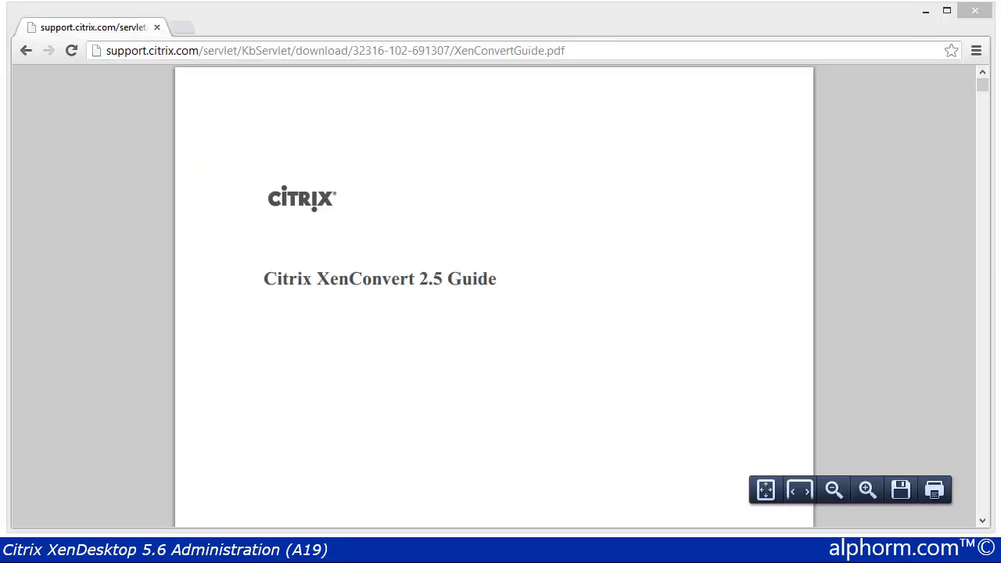
Skim the Citrix XenConvert 2.5 Guide in the browser, from the cover through the table of contents and the OVF and VHD format sections.
{"action": "scroll", "coordinate": [983, 384], "scroll_direction": "down", "scroll_amount": 10}
{"action": "scroll", "coordinate": [982, 393], "scroll_direction": "down", "scroll_amount": 15}
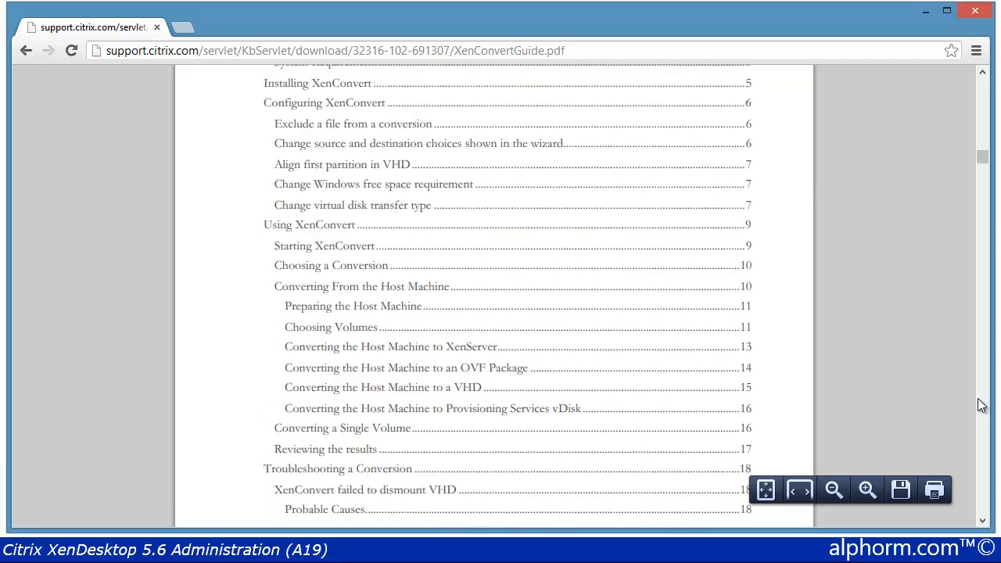
{"action": "scroll", "coordinate": [981, 412], "scroll_direction": "down", "scroll_amount": 10}
{"action": "scroll", "coordinate": [983, 422], "scroll_direction": "down", "scroll_amount": 15}
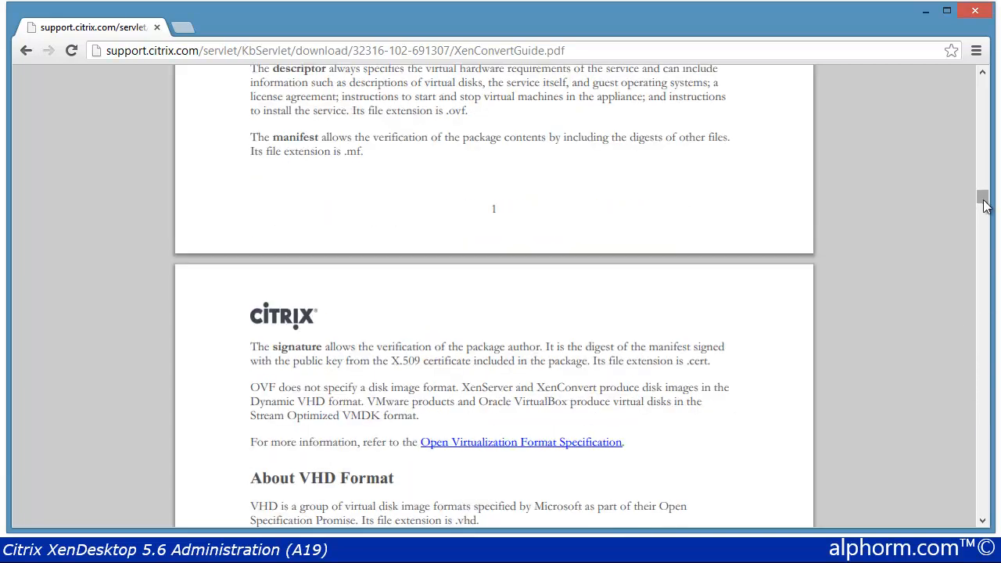
{"action": "left_click_drag", "start_coordinate": [989, 215], "coordinate": [983, 376]}
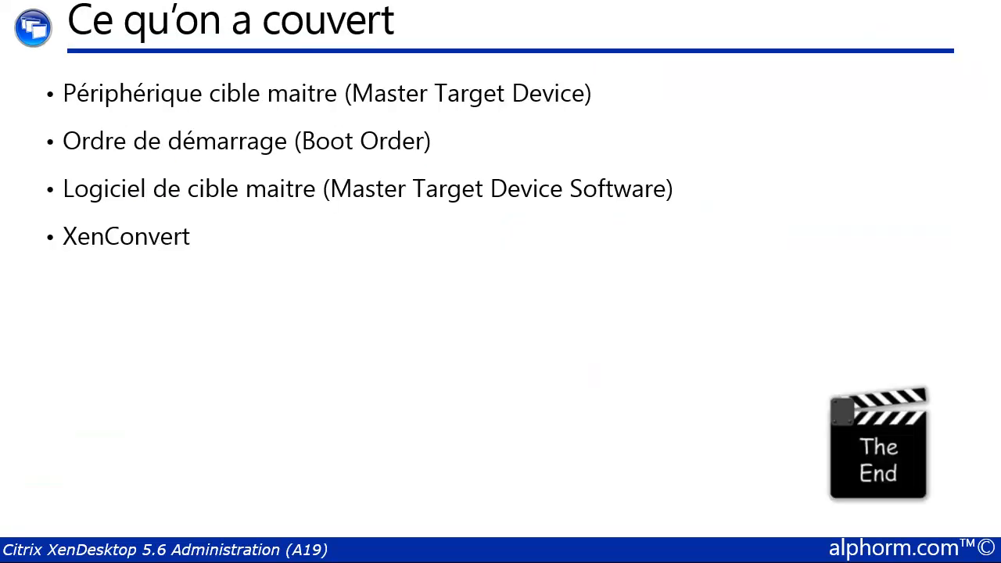
{"action": "left_click_drag", "start_coordinate": [60, 69], "coordinate": [87, 116]}
{"action": "left_click_drag", "start_coordinate": [572, 78], "coordinate": [582, 100]}
{"action": "left_click_drag", "start_coordinate": [65, 127], "coordinate": [56, 147]}
{"action": "left_click_drag", "start_coordinate": [451, 131], "coordinate": [459, 152]}
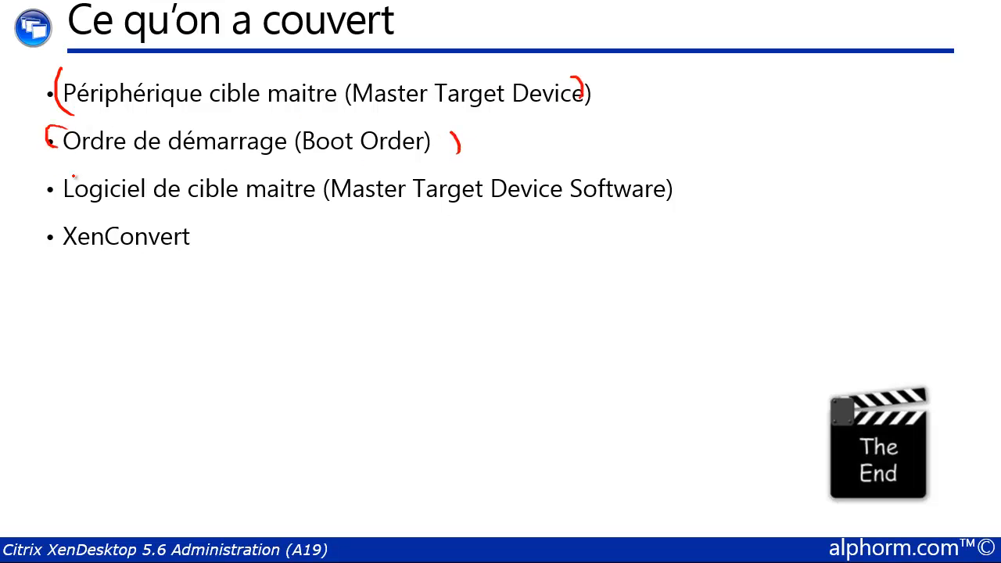